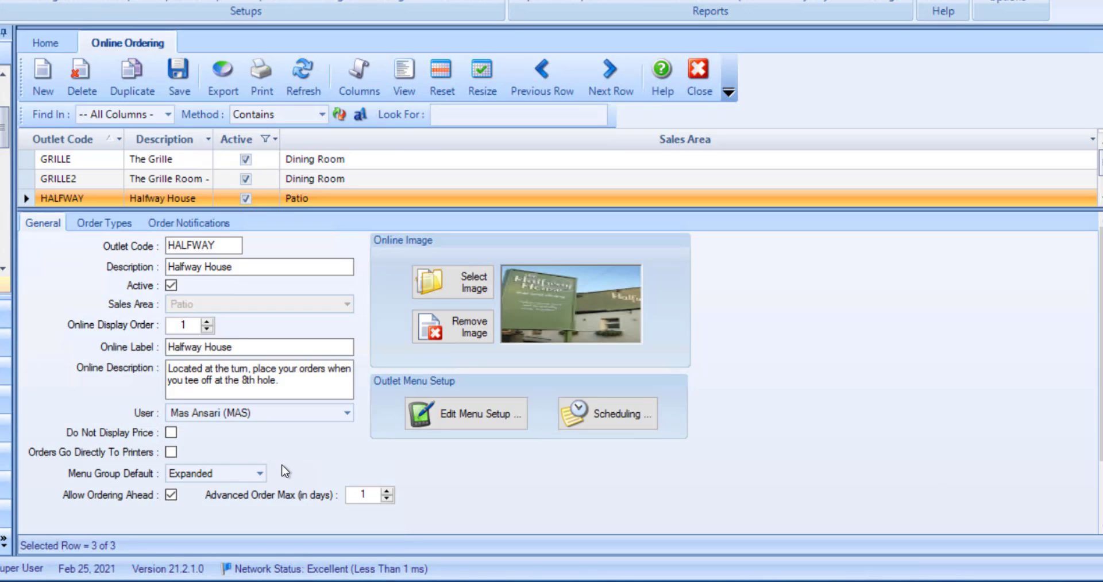
# Review the Menu Group Default choices and the online image requirements for the Halfway House outlet.
pyautogui.click(260, 473)
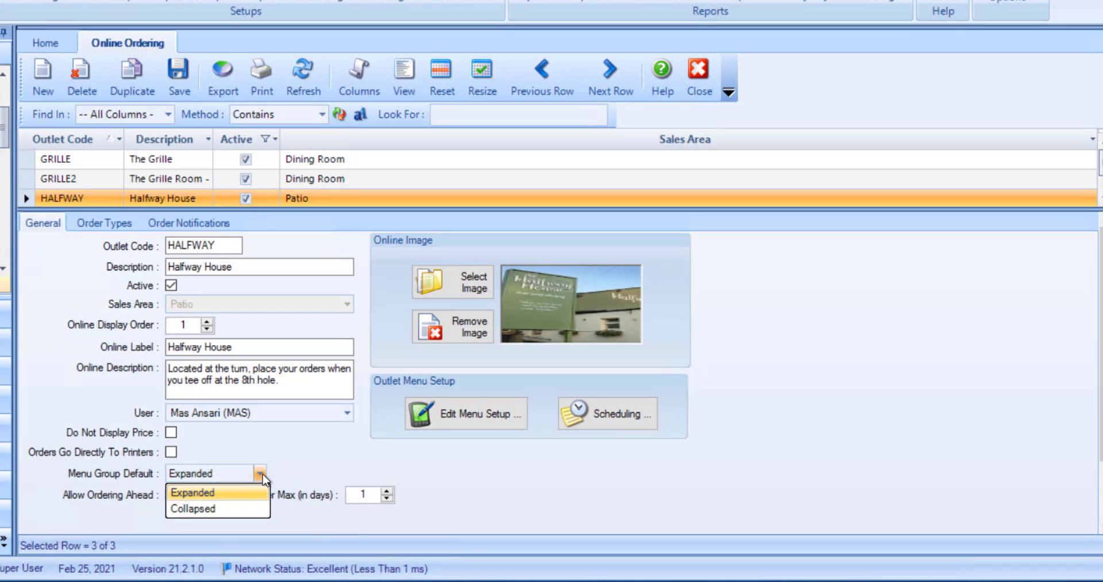
pyautogui.click(263, 474)
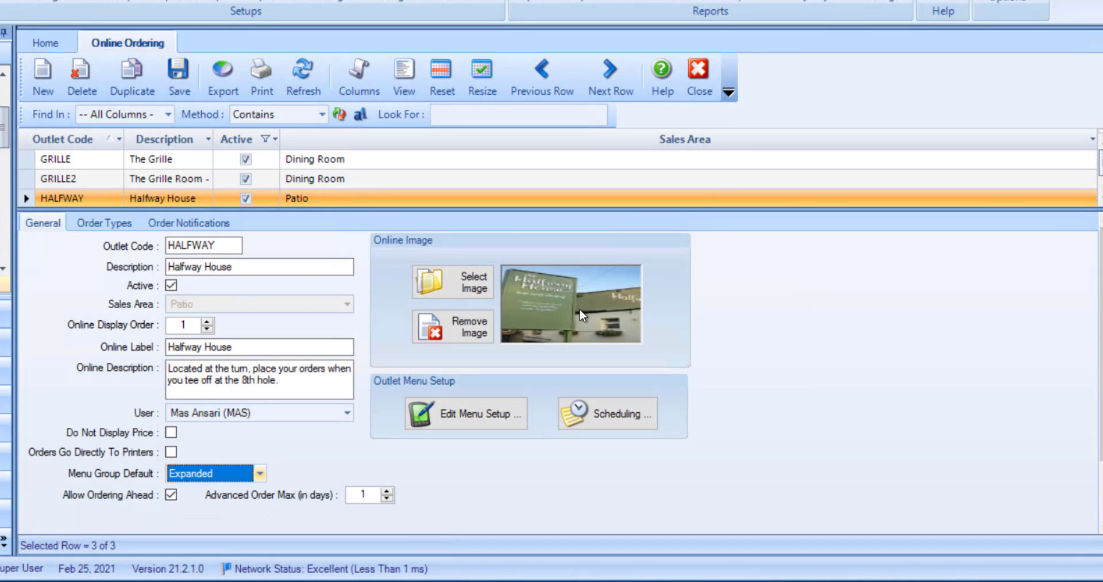
pyautogui.moveTo(580, 312)
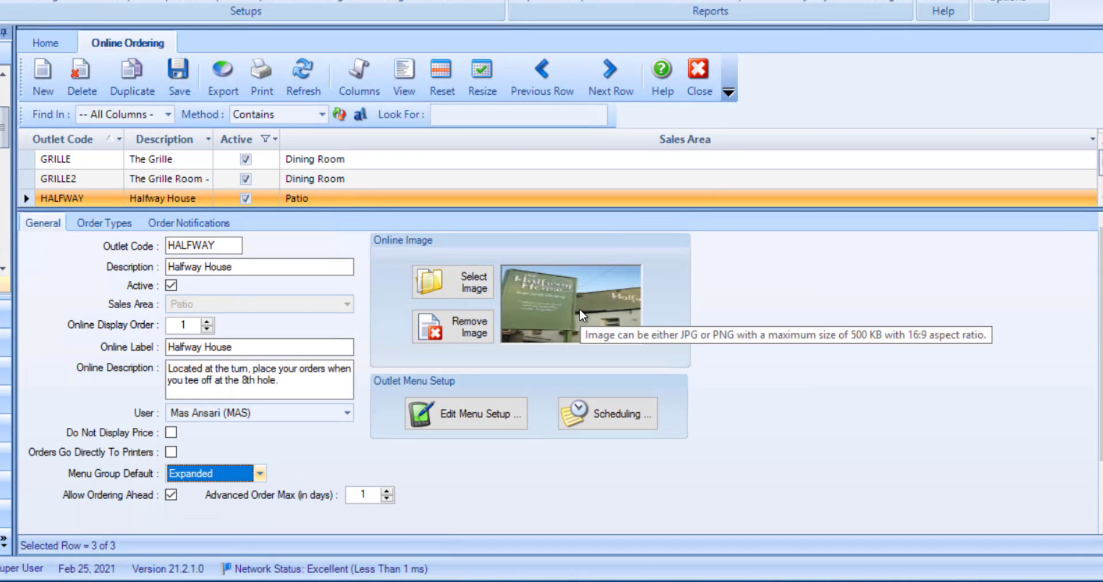
# Open the outlet's scheduling and add a schedule range named Winter, displayed online from 01/01/2021 to 01/31/2021.
pyautogui.click(628, 432)
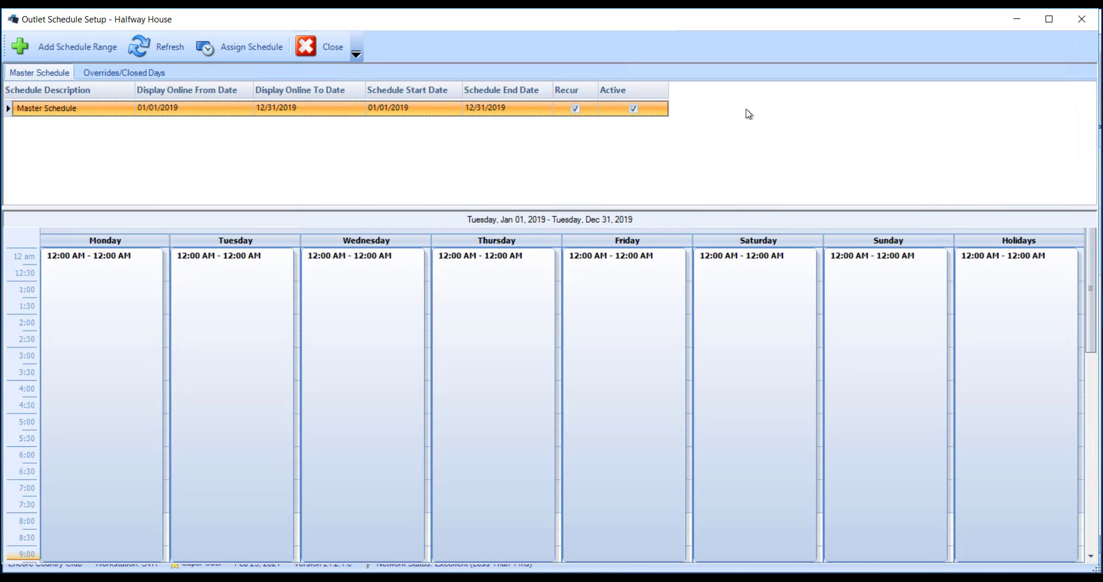
pyautogui.click(65, 52)
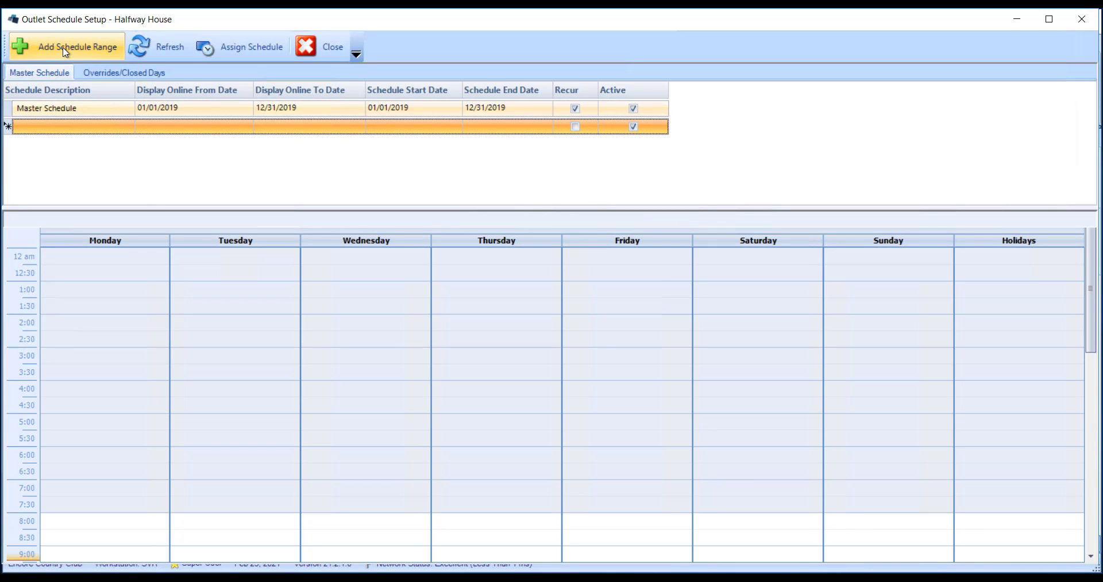
pyautogui.click(68, 132)
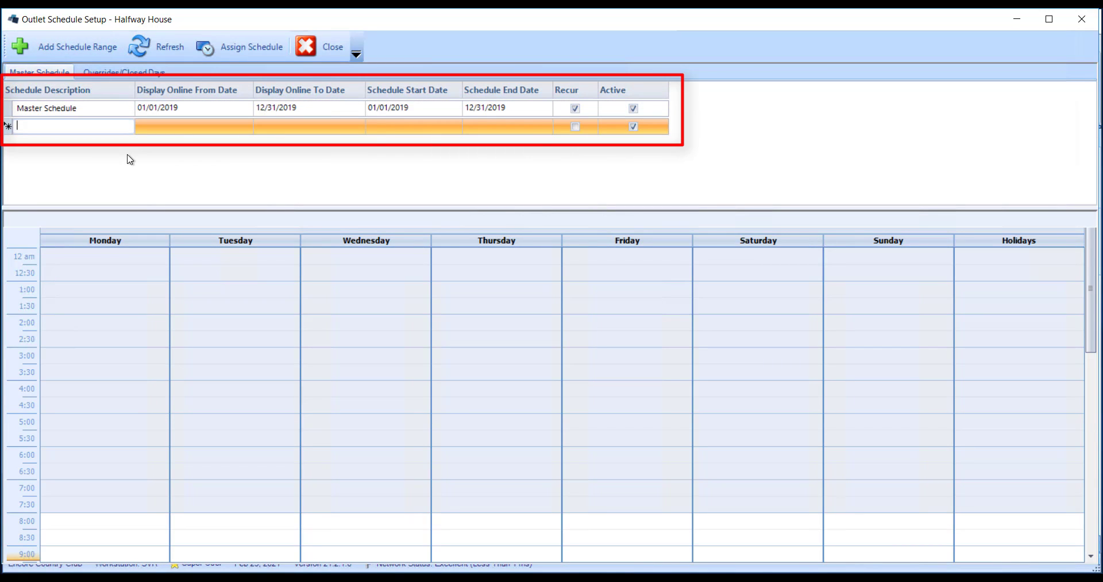
pyautogui.write('Winter')
pyautogui.press('Tab')
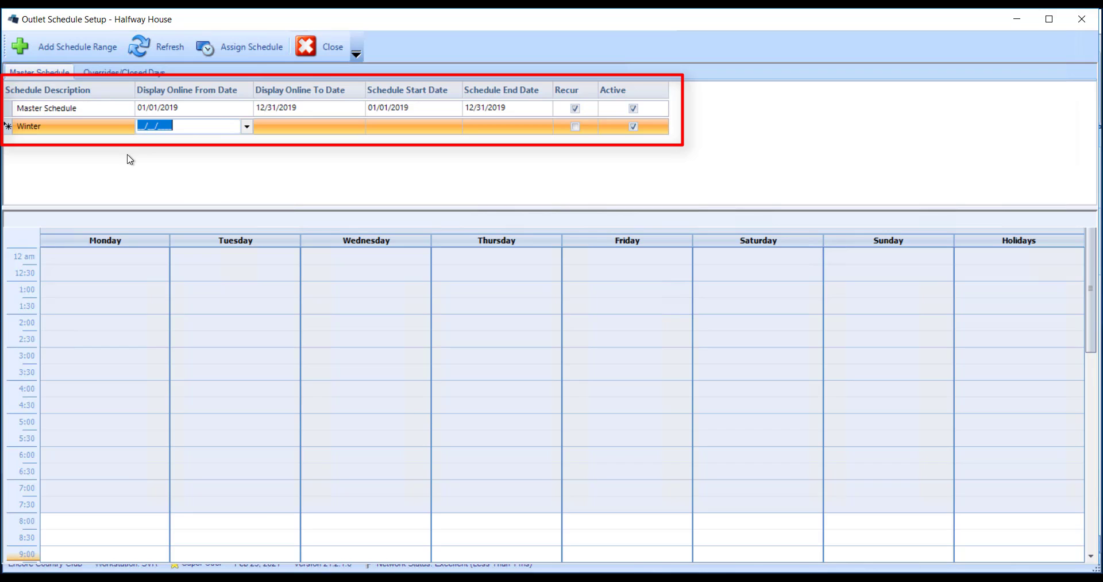
pyautogui.write('01012021')
pyautogui.press('Tab')
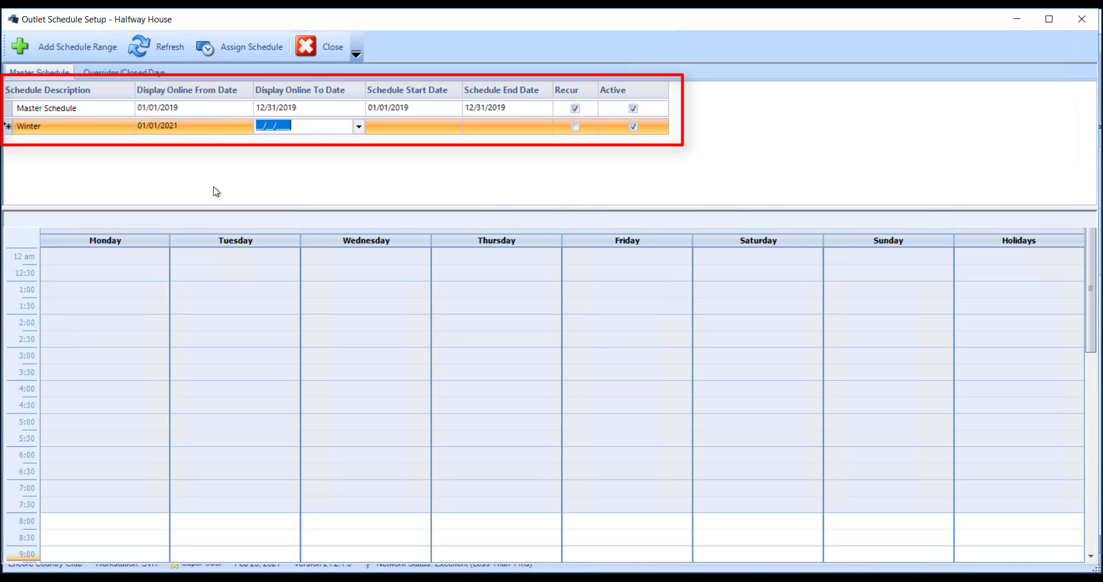
pyautogui.write('01312021')
pyautogui.press('Tab')
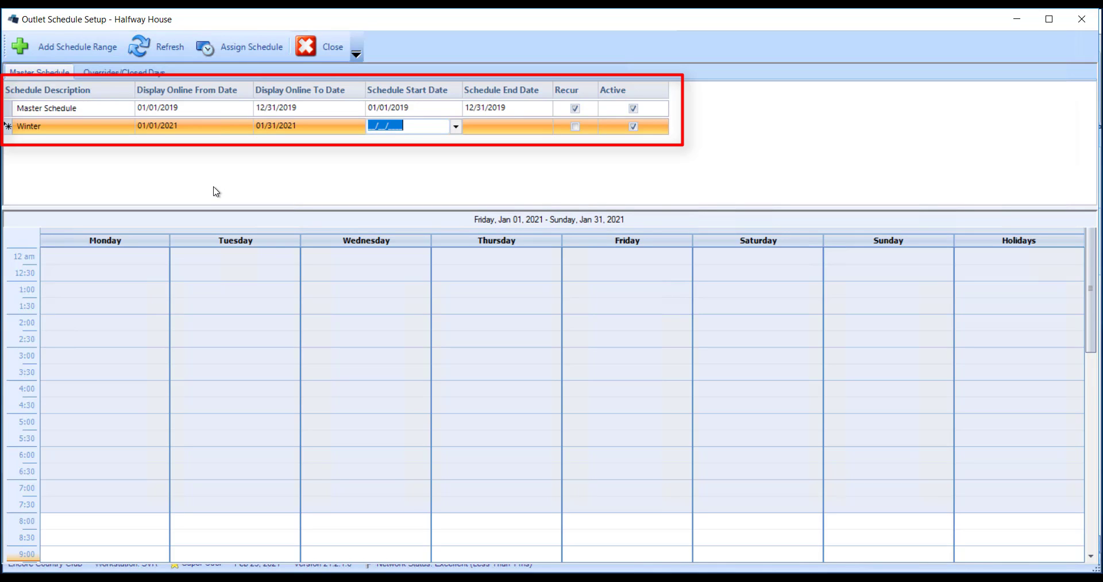
# Set the Winter range's schedule start date to 01/01/2021 and its end date to 01/31/2021.
pyautogui.write('01012021')
pyautogui.press('Tab')
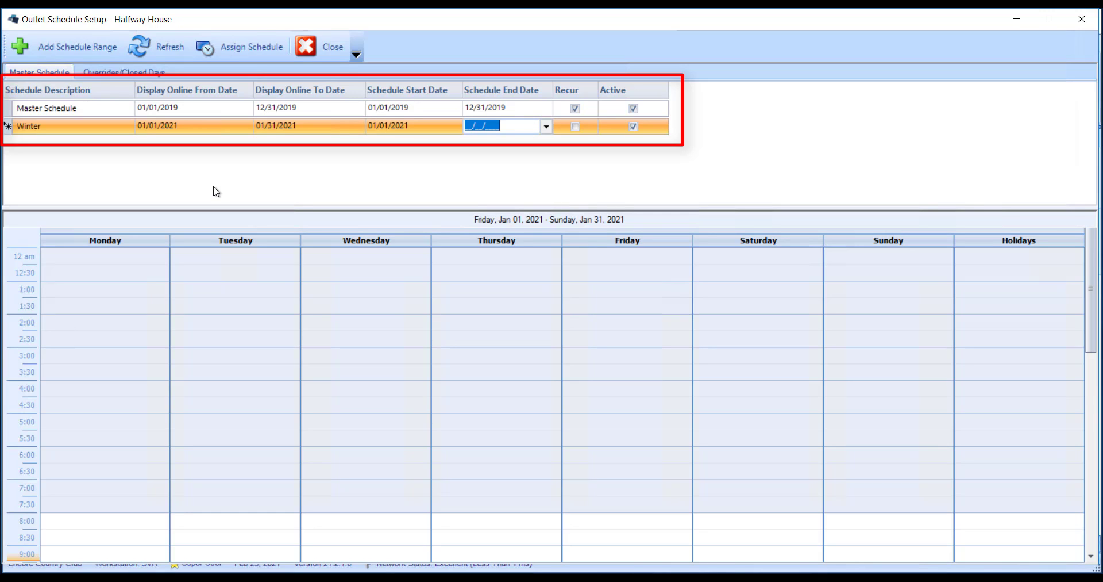
pyautogui.write('01312021')
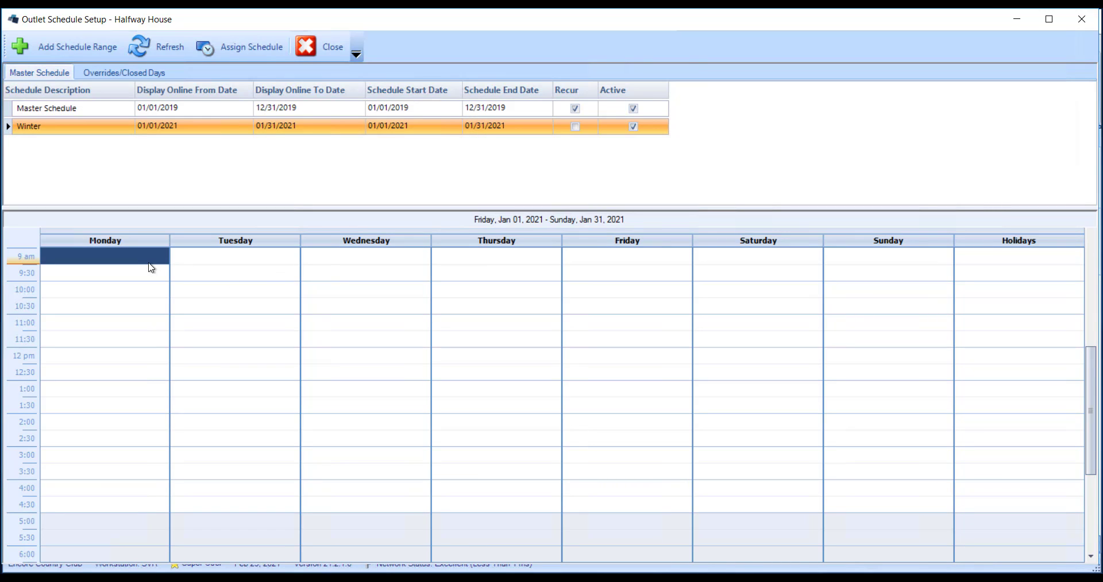
# Assign Monday 9:00 AM to 5:00 PM to the Winter schedule, and shorten the block to end at 2:00 PM.
pyautogui.moveTo(150, 263); pyautogui.dragTo(140, 505)
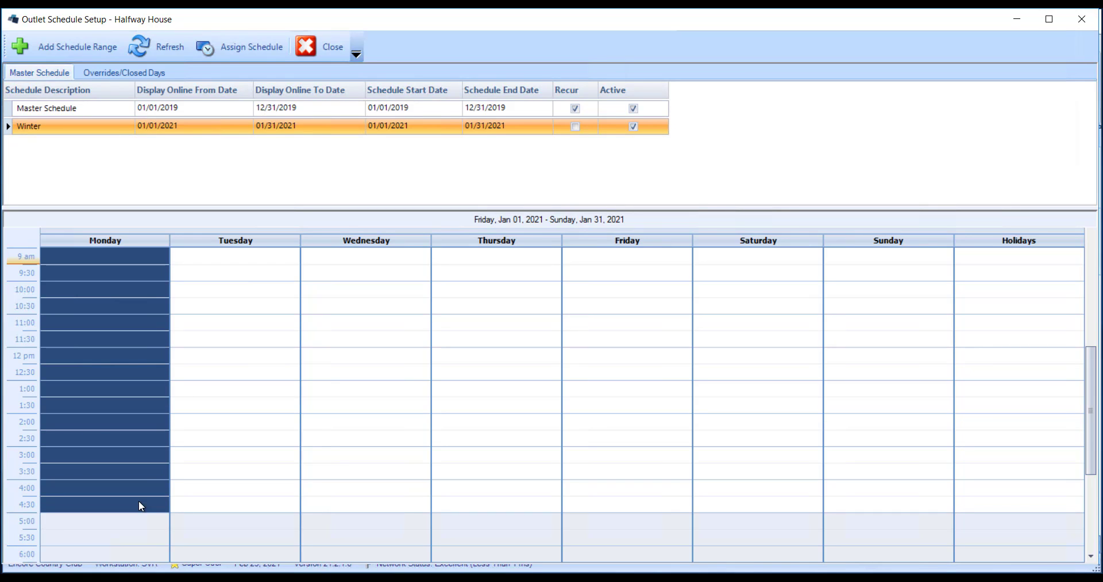
pyautogui.click(257, 58)
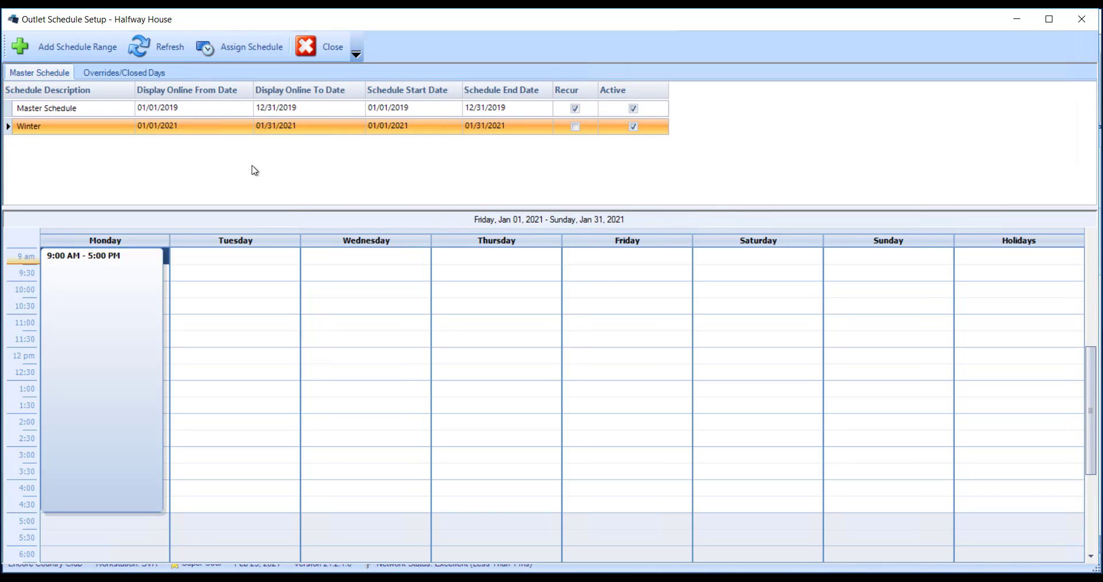
pyautogui.click(104, 390)
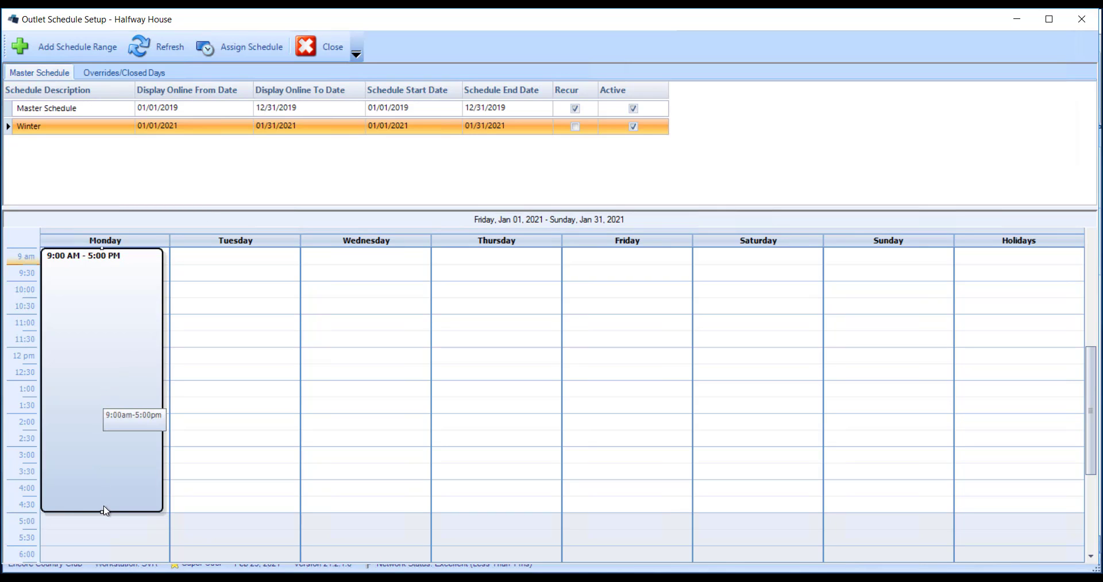
pyautogui.moveTo(103, 509); pyautogui.dragTo(109, 401)
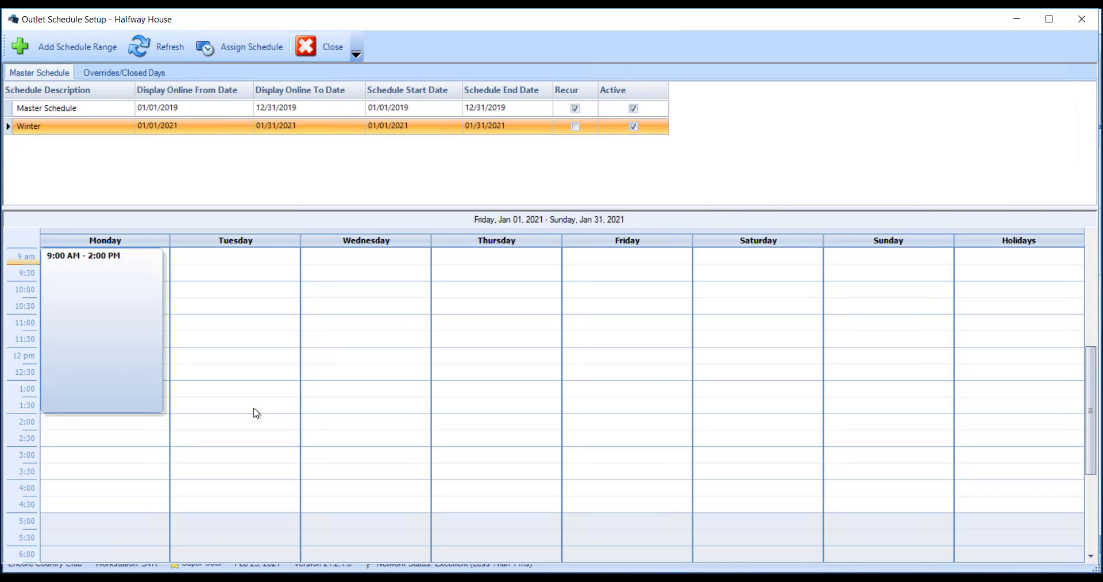
# Delete the Monday time block from the Winter schedule.
pyautogui.rightClick(144, 357)
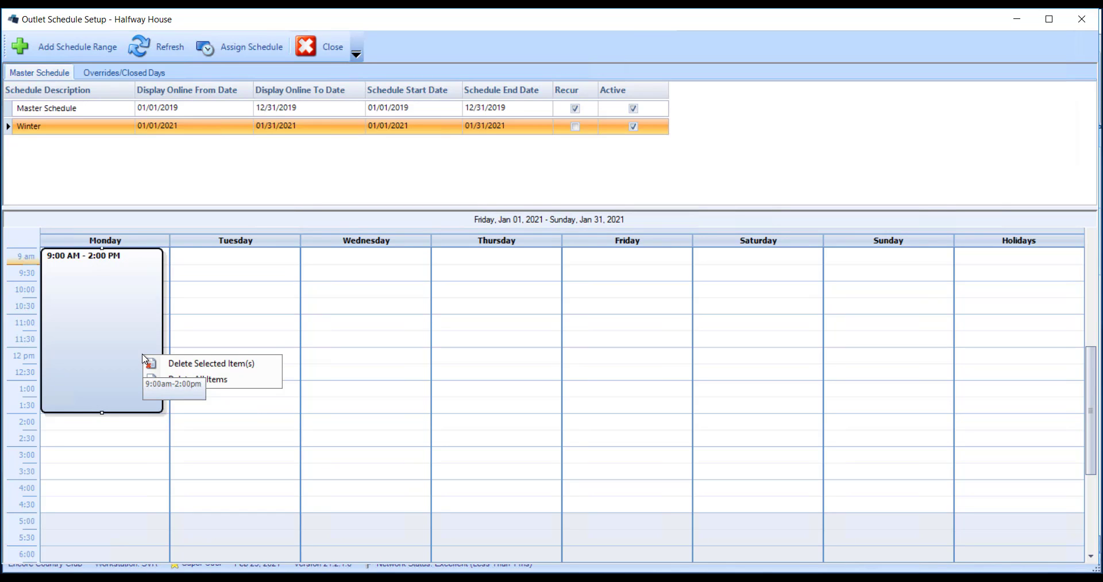
pyautogui.click(165, 368)
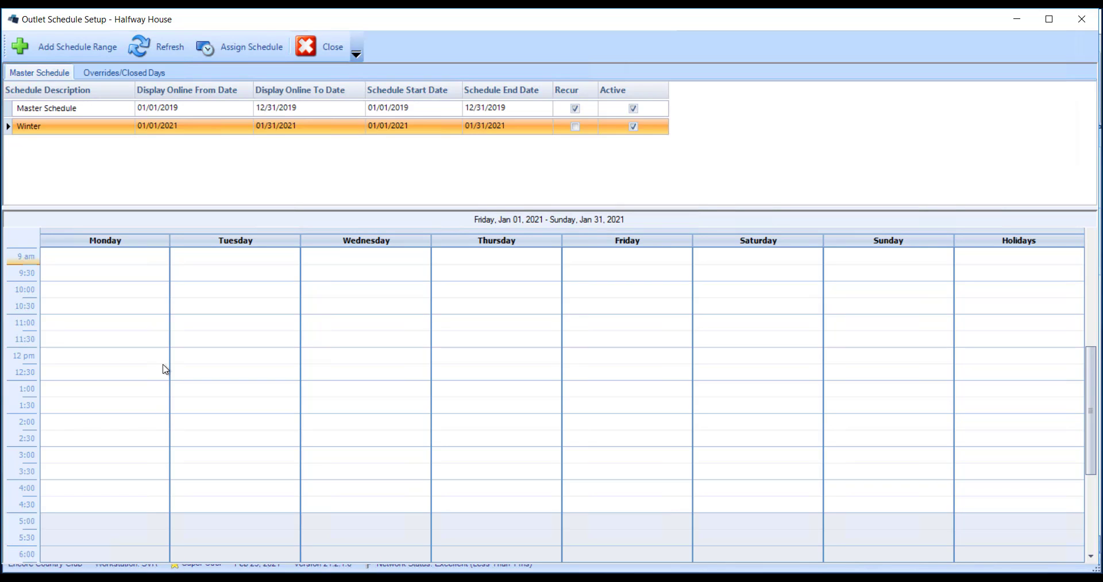
# View the actions available for the Winter schedule range and make the range inactive.
pyautogui.rightClick(118, 136)
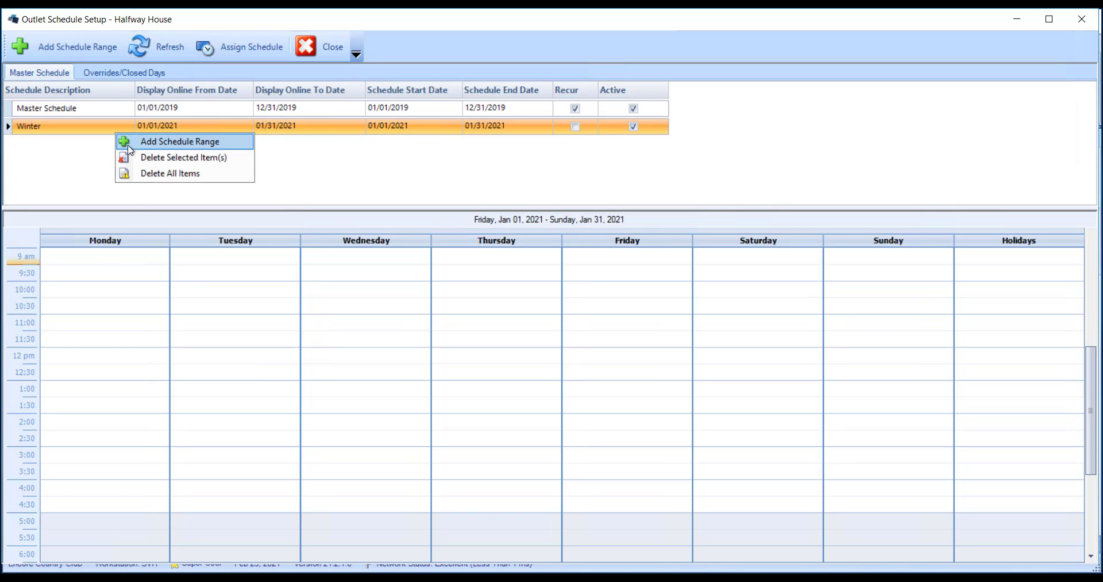
pyautogui.click(111, 160)
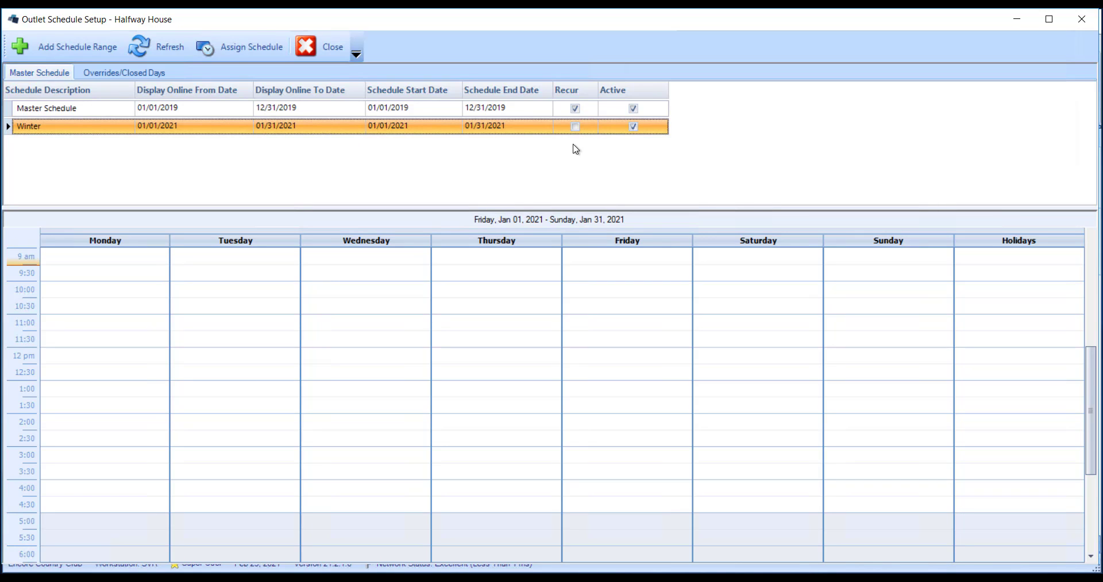
pyautogui.click(635, 127)
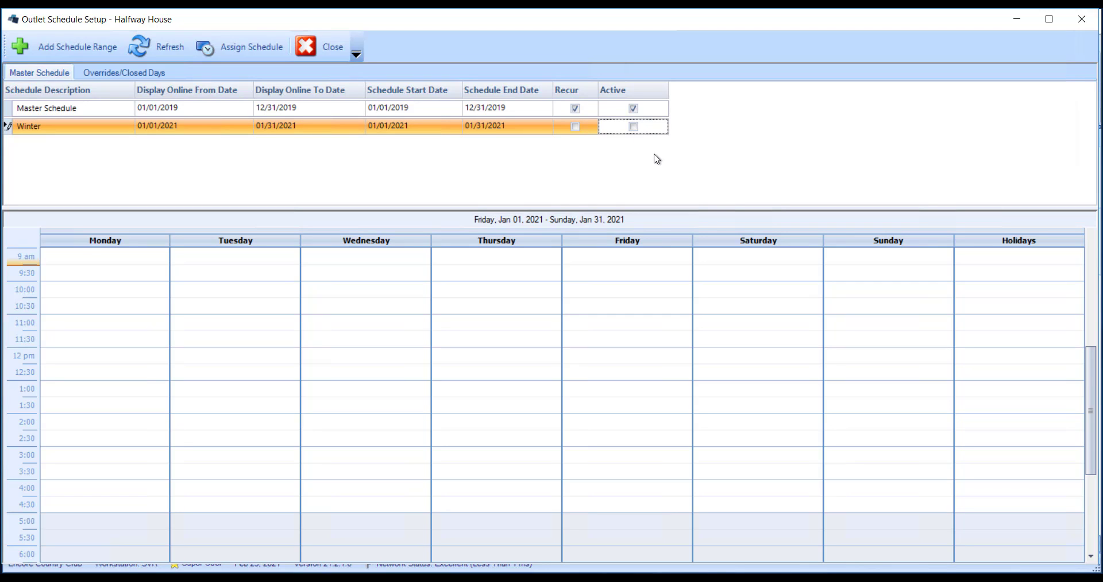
# Start a blank date range under Overrides/Closed Days and close the outlet schedule setup.
pyautogui.click(147, 75)
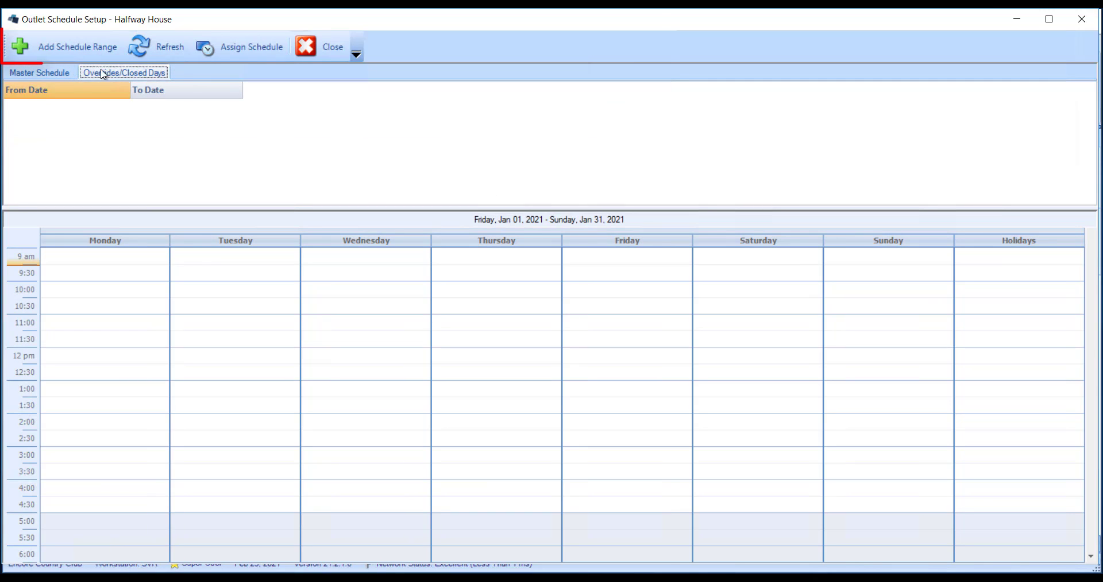
pyautogui.click(98, 51)
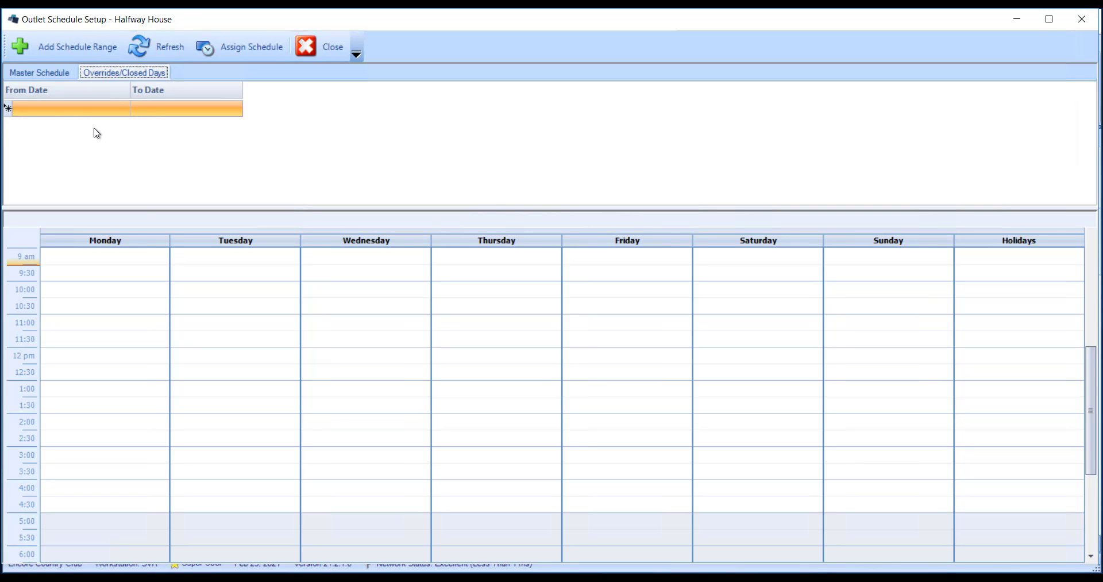
pyautogui.click(329, 49)
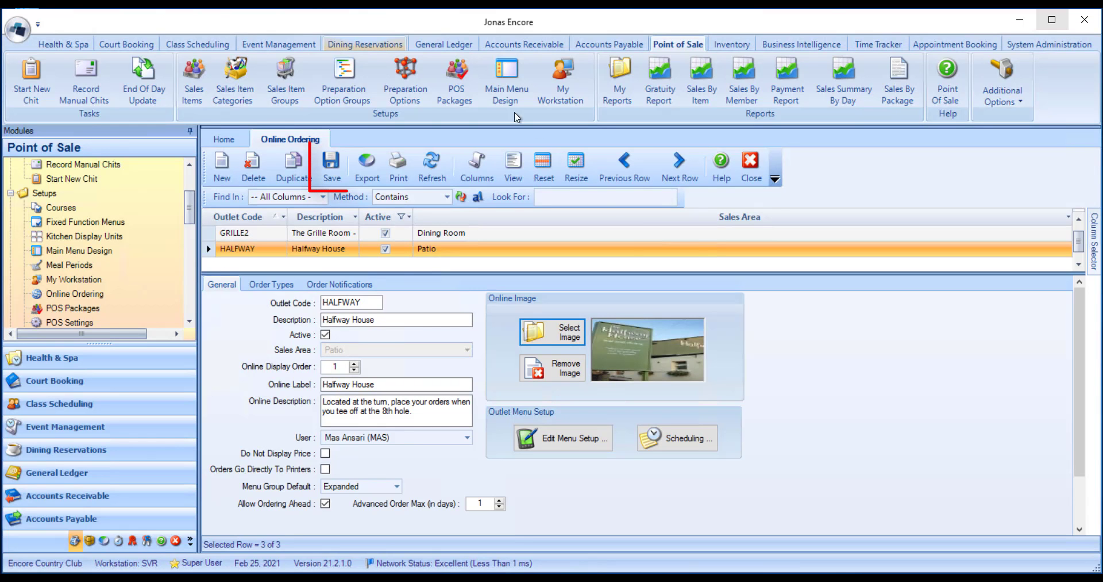
# Open the Halfway House menu setup and expand the Large Crab Wings sales item down to its Sauces options.
pyautogui.click(601, 450)
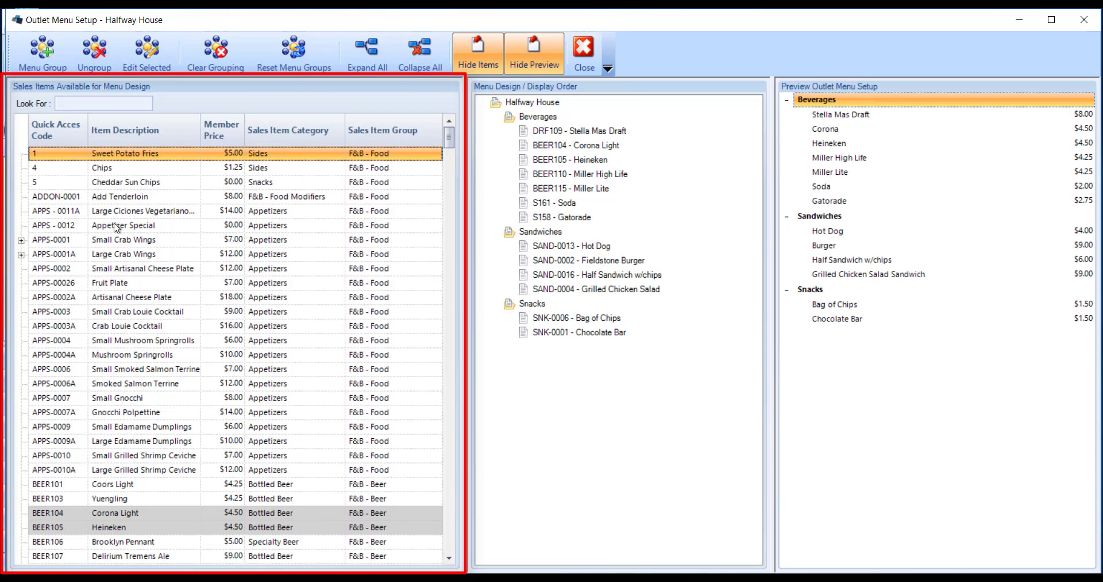
pyautogui.click(21, 254)
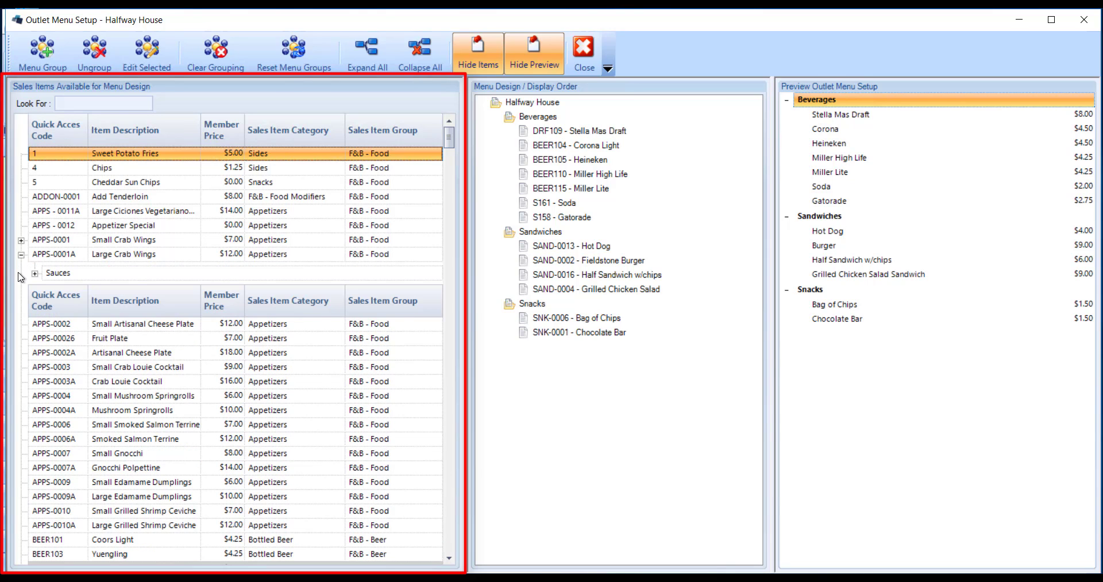
pyautogui.click(35, 273)
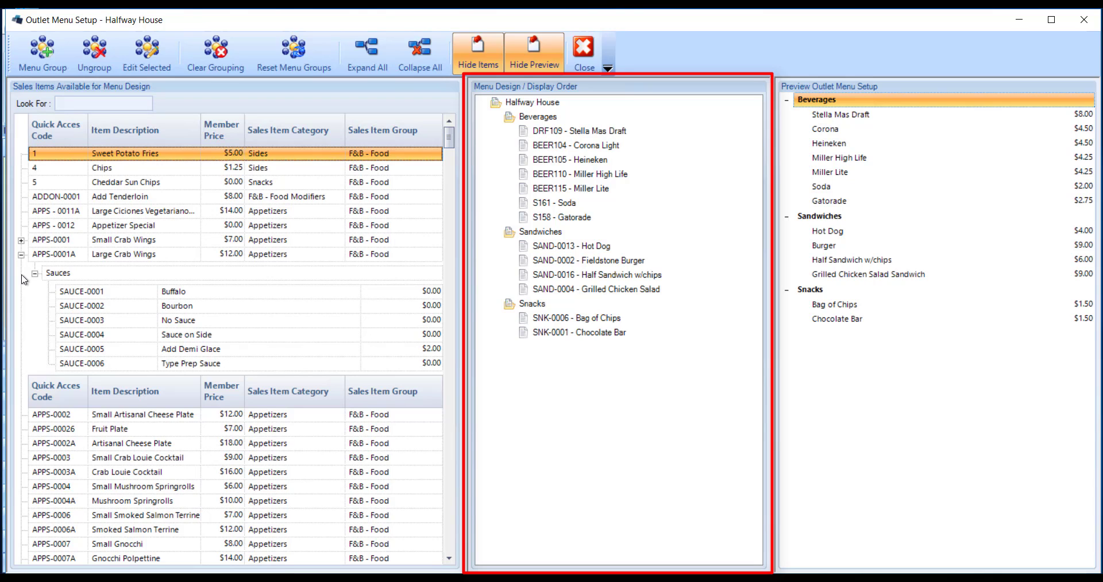
# Examine the actions available for a menu design line and the blank Menu Group form, and cancel the form.
pyautogui.rightClick(547, 188)
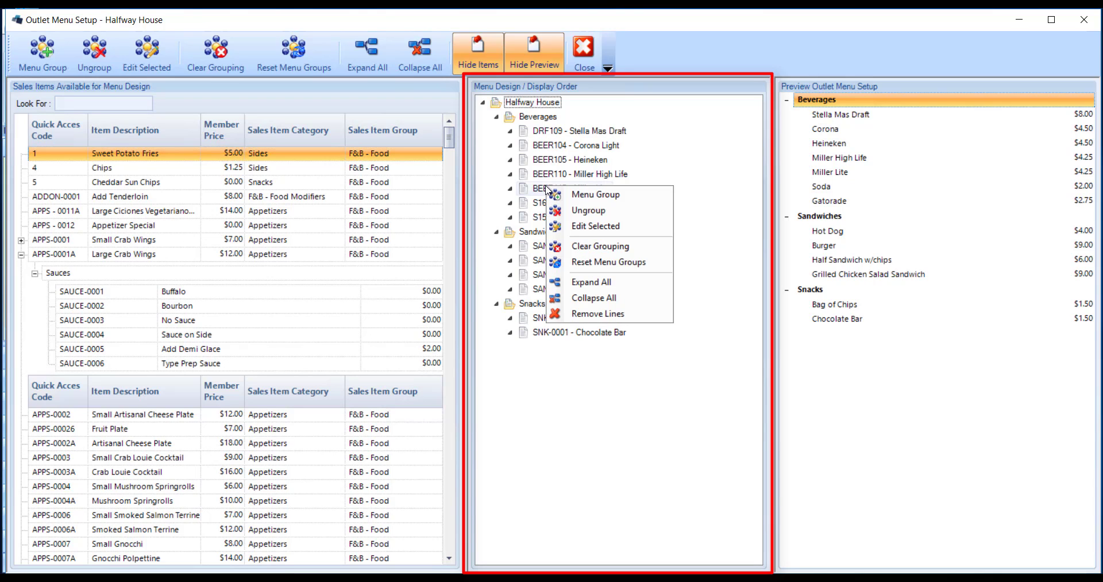
pyautogui.click(549, 378)
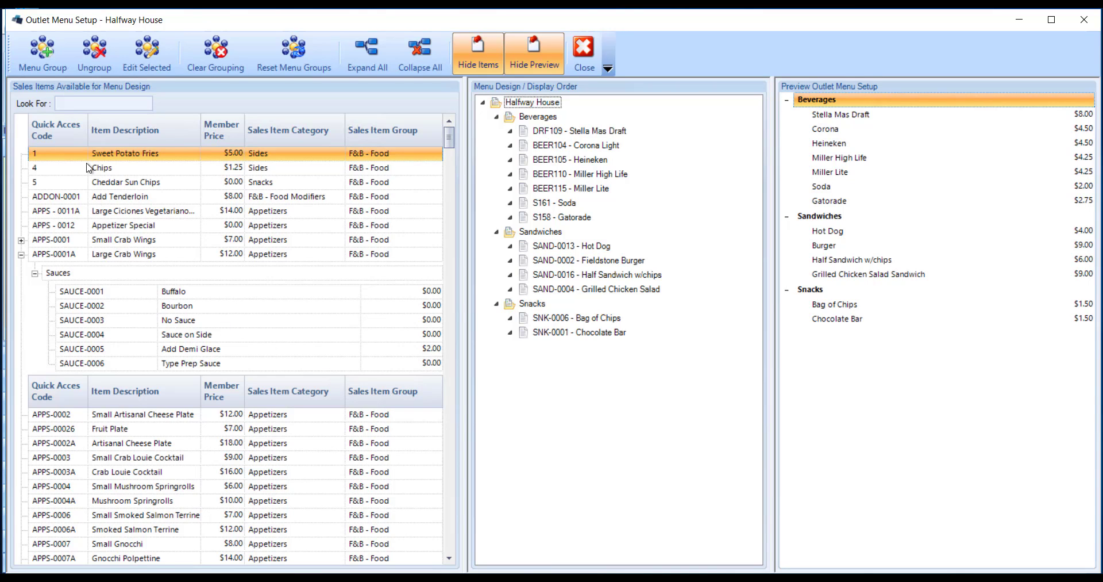
pyautogui.click(64, 71)
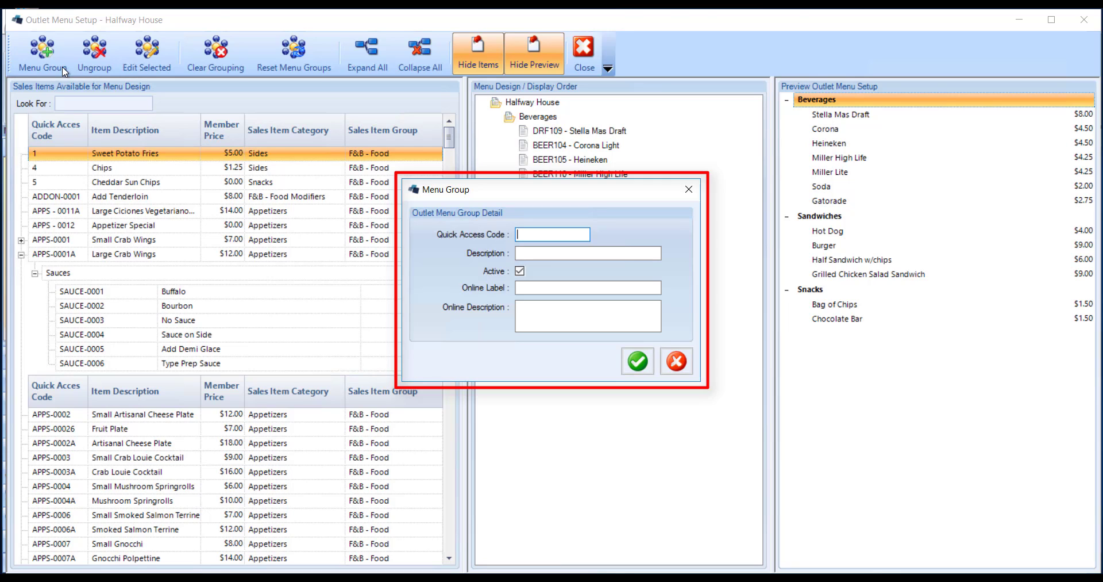
pyautogui.click(677, 361)
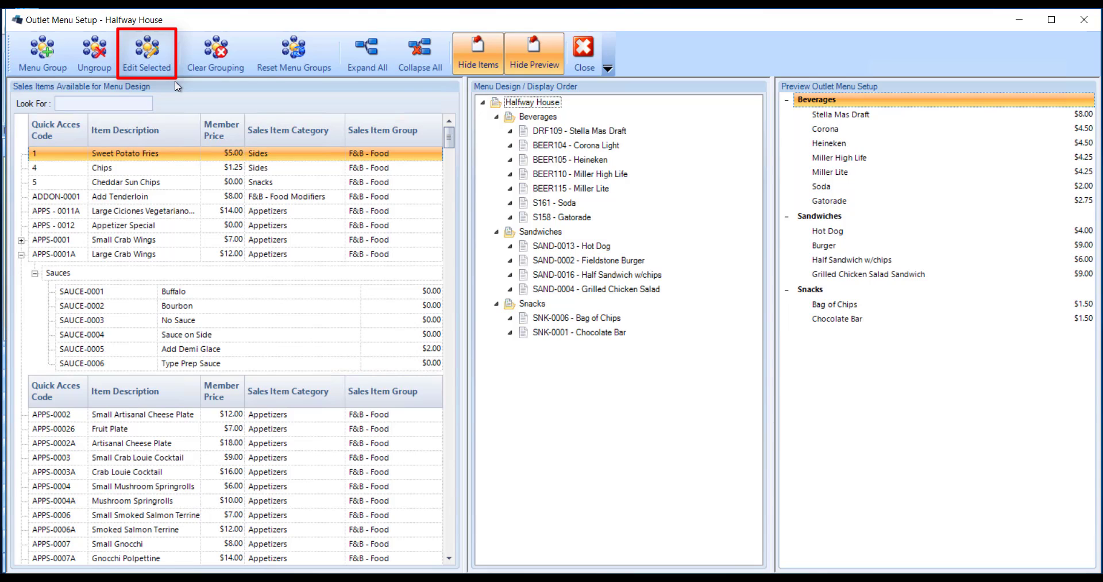
# Open the Stella Mas Draft menu item for editing, view its general details and preparation options, and close it.
pyautogui.click(539, 131)
pyautogui.click(168, 70)
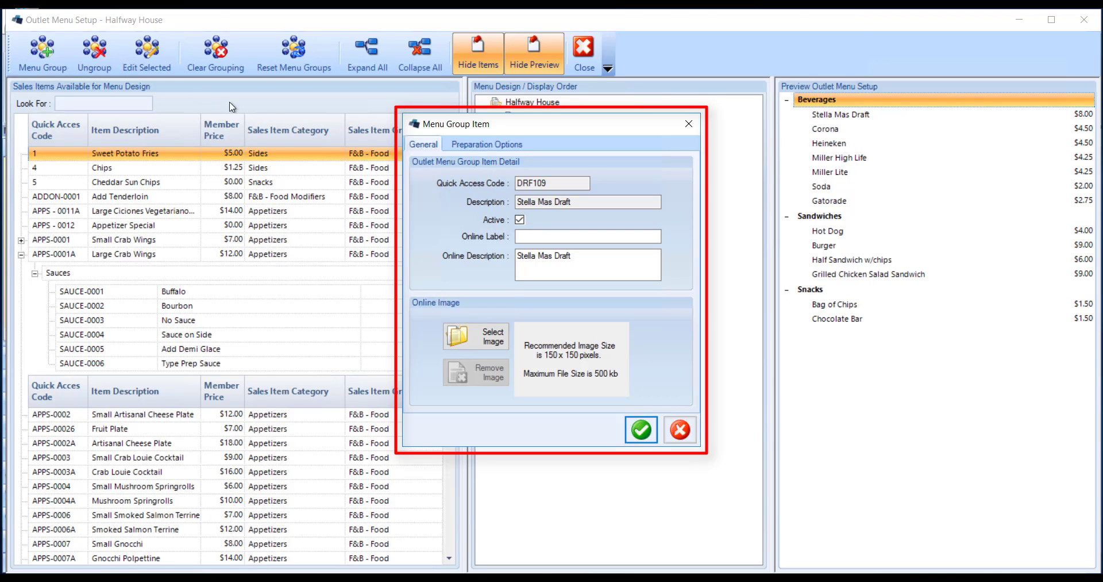
pyautogui.click(453, 145)
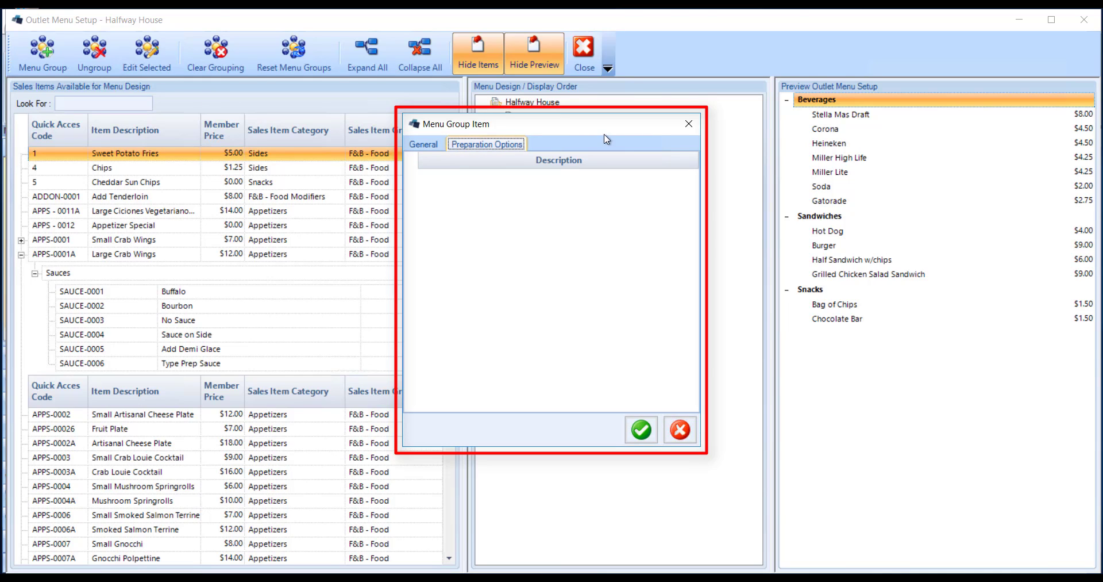
pyautogui.click(688, 124)
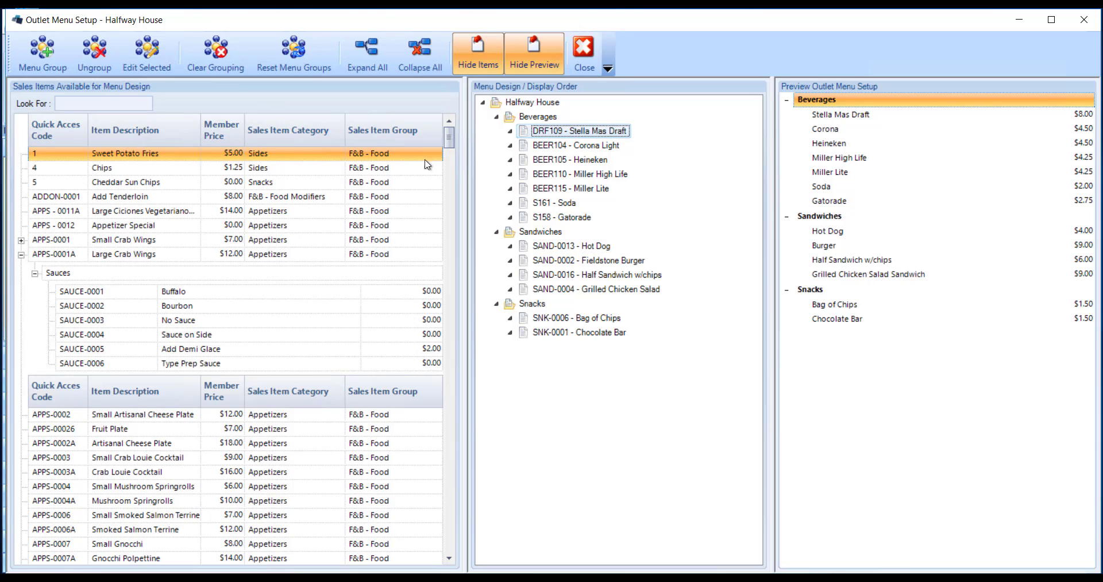
# Narrow the available sales items list, view the actions for the Fieldstone Burger line, and collapse and re-expand the Beverages group.
pyautogui.moveTo(467, 164); pyautogui.dragTo(413, 165)
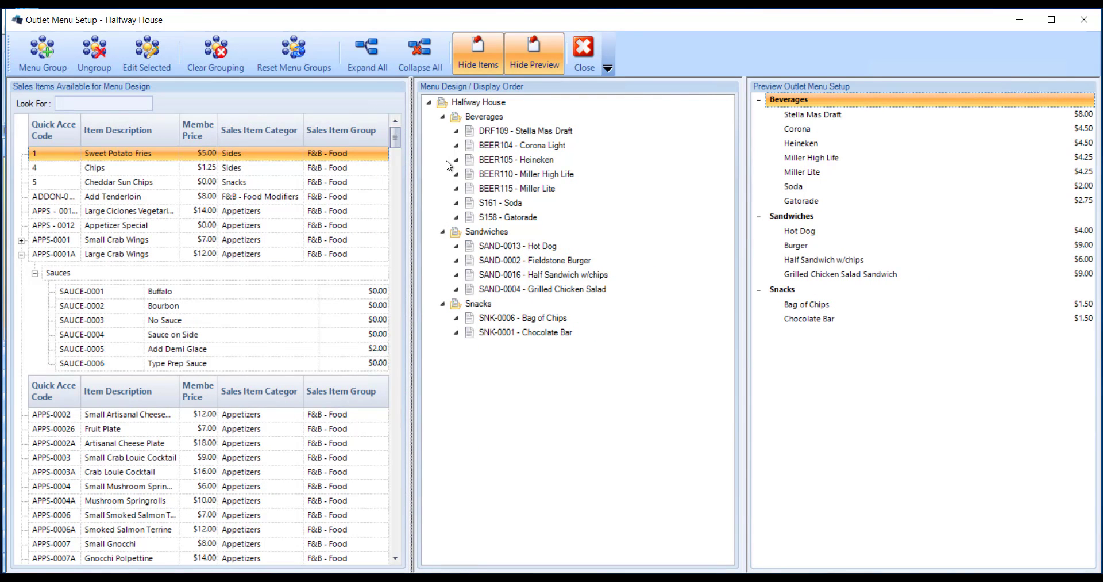
pyautogui.rightClick(581, 261)
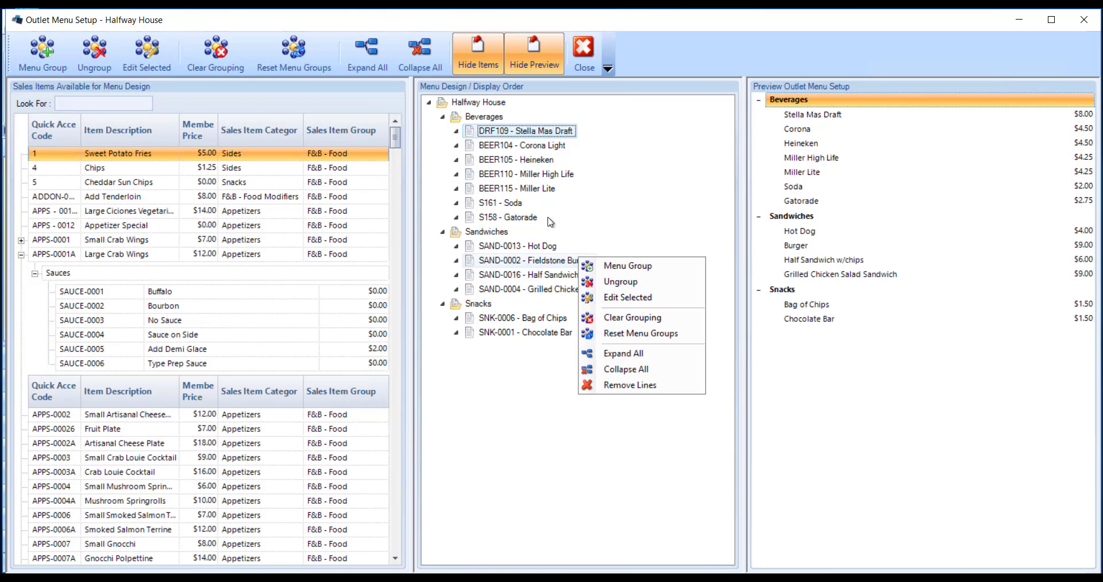
pyautogui.click(443, 118)
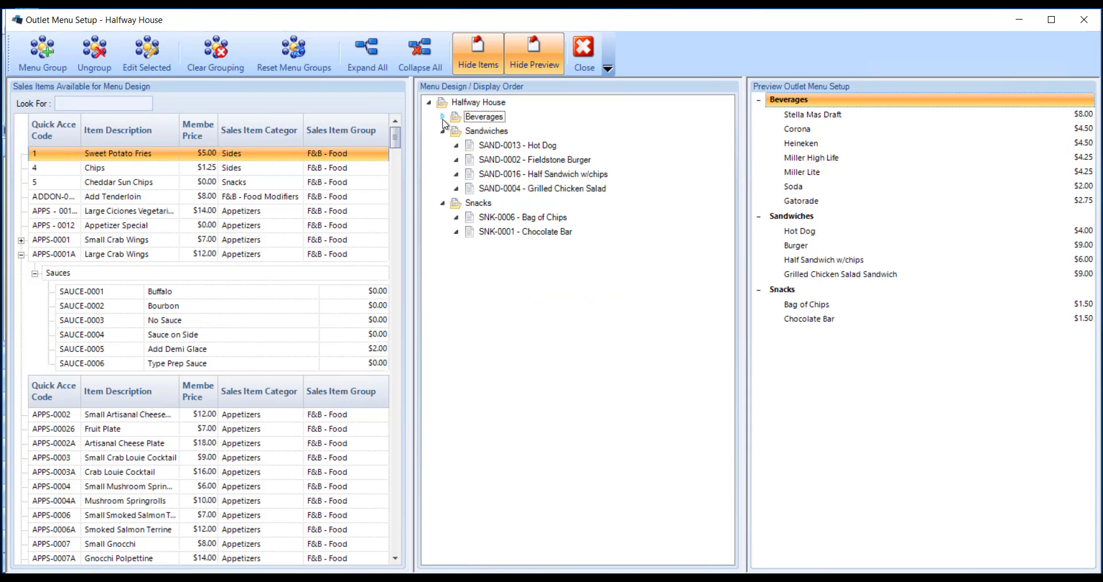
pyautogui.click(443, 118)
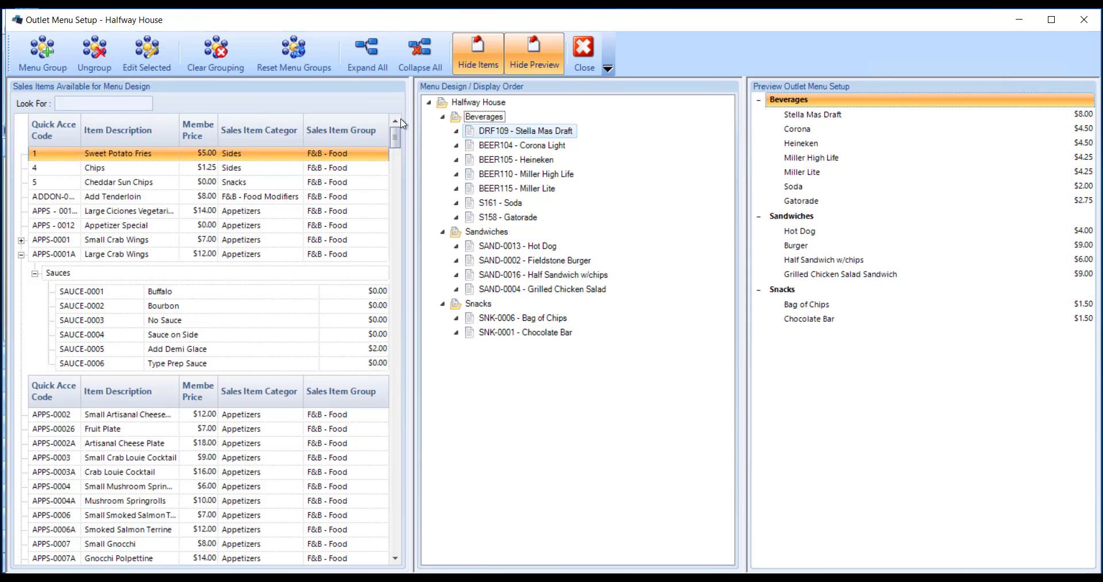
# Add Small Artisanal Cheese Plate, plus the items from Fruit Plate through Small Smoked Salmon Terrine, to the Snacks group above Chocolate Bar.
pyautogui.click(137, 415)
pyautogui.moveTo(136, 417); pyautogui.dragTo(505, 326)
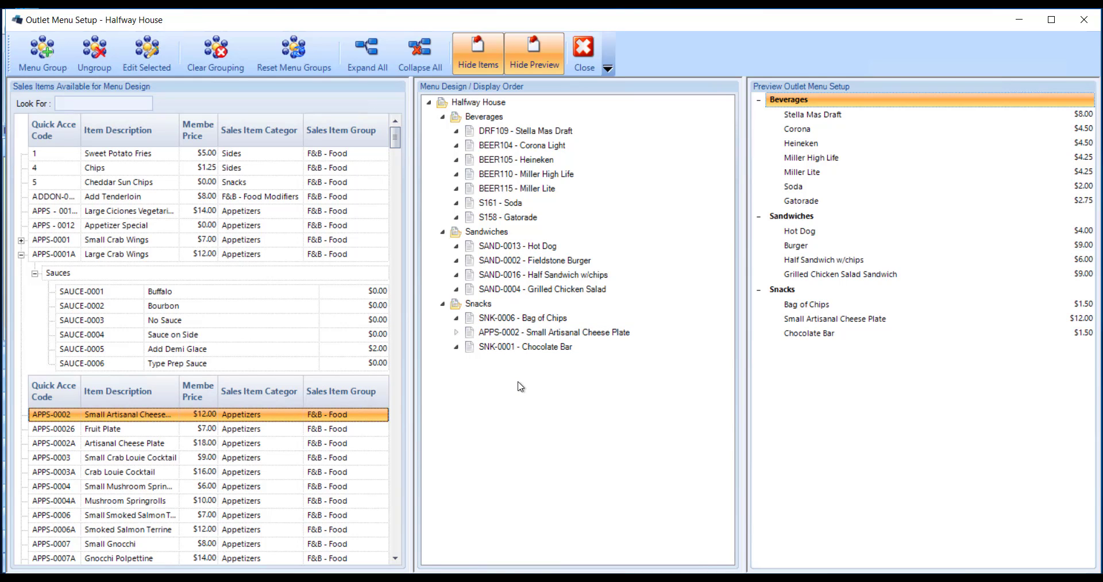
pyautogui.click(143, 431)
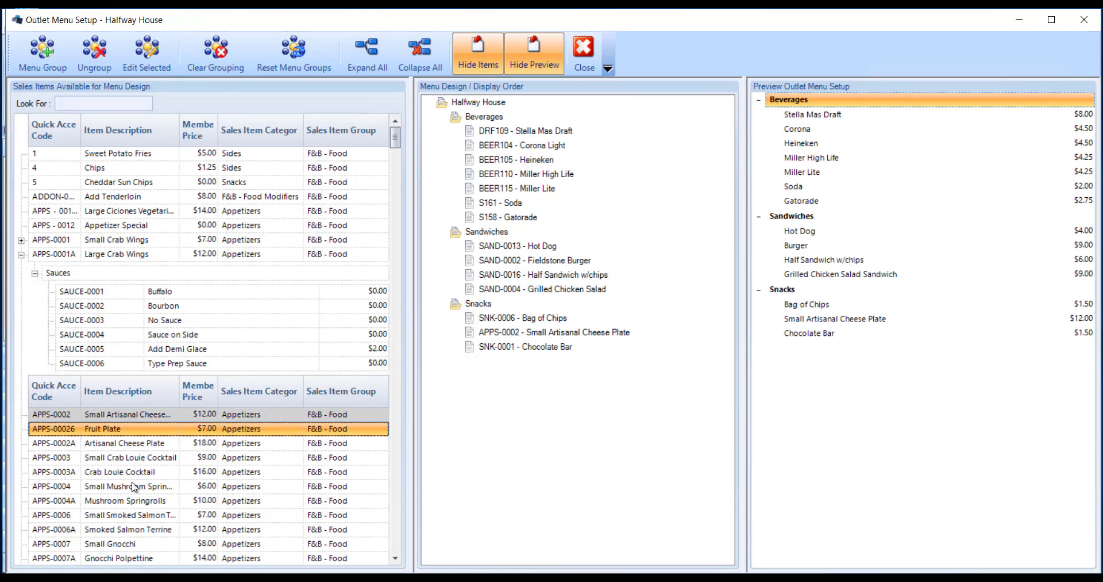
pyautogui.keyDown('shift'); pyautogui.click(131, 517); pyautogui.keyUp('shift')
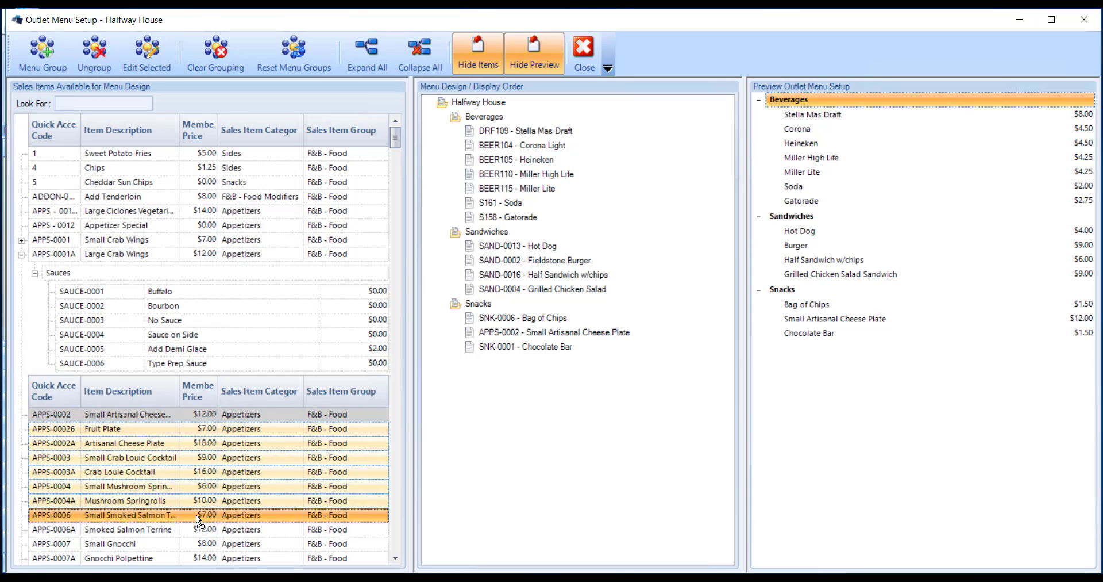
pyautogui.moveTo(530, 347); pyautogui.dragTo(530, 347)
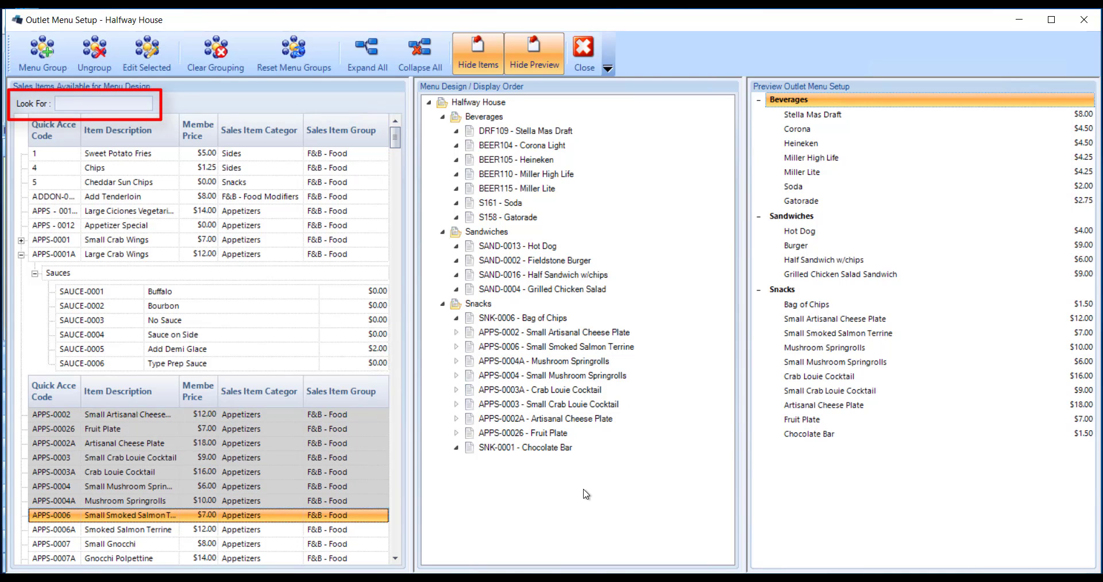
# Move Fruit Plate above Artisanal Cheese Plate in the Snacks group and close the outlet menu setup.
pyautogui.click(539, 435)
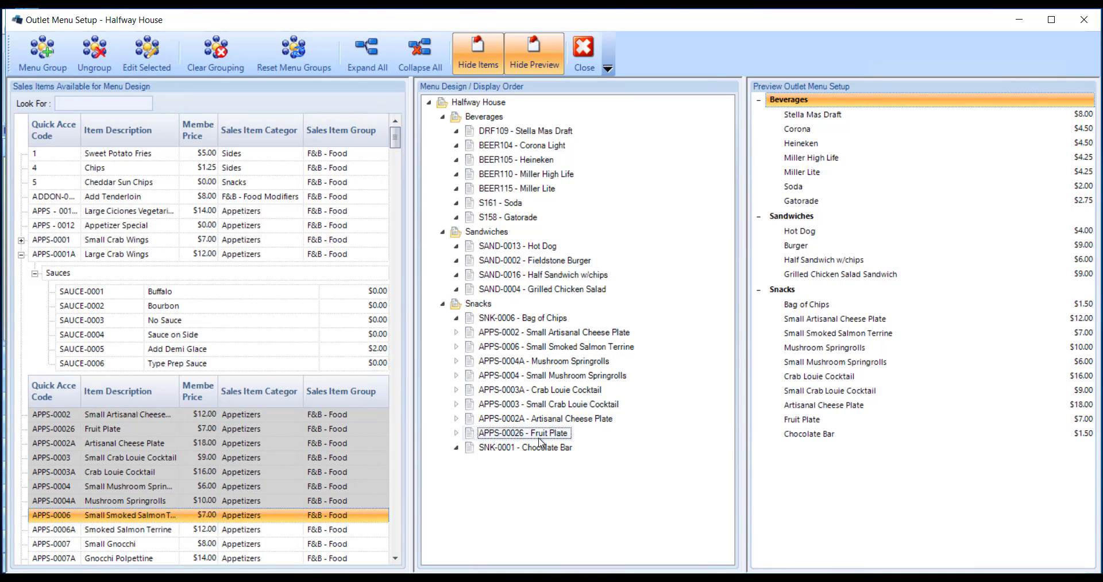
pyautogui.moveTo(539, 437); pyautogui.dragTo(544, 419)
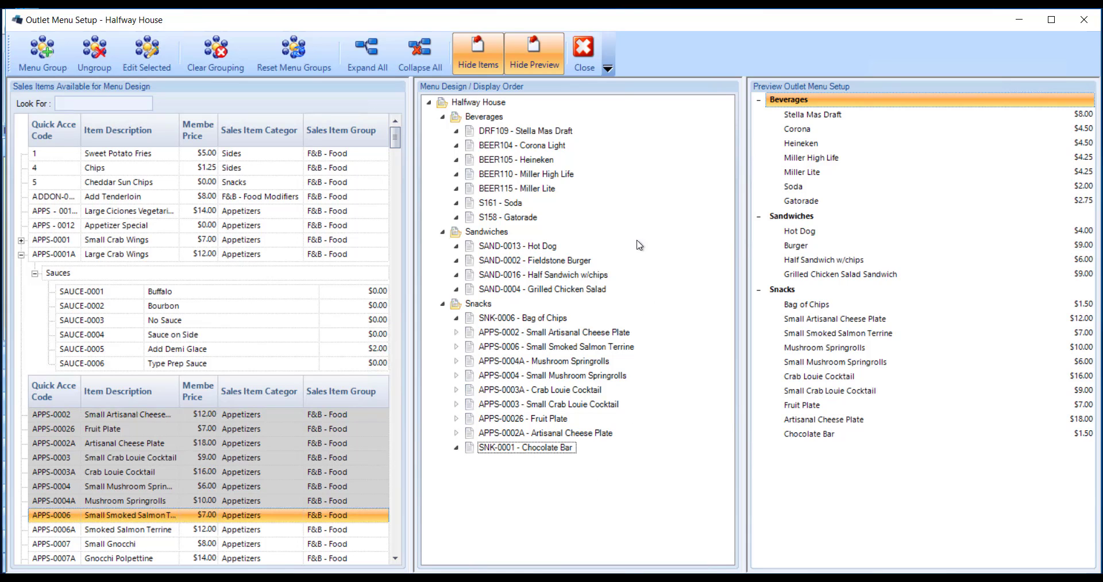
pyautogui.click(574, 64)
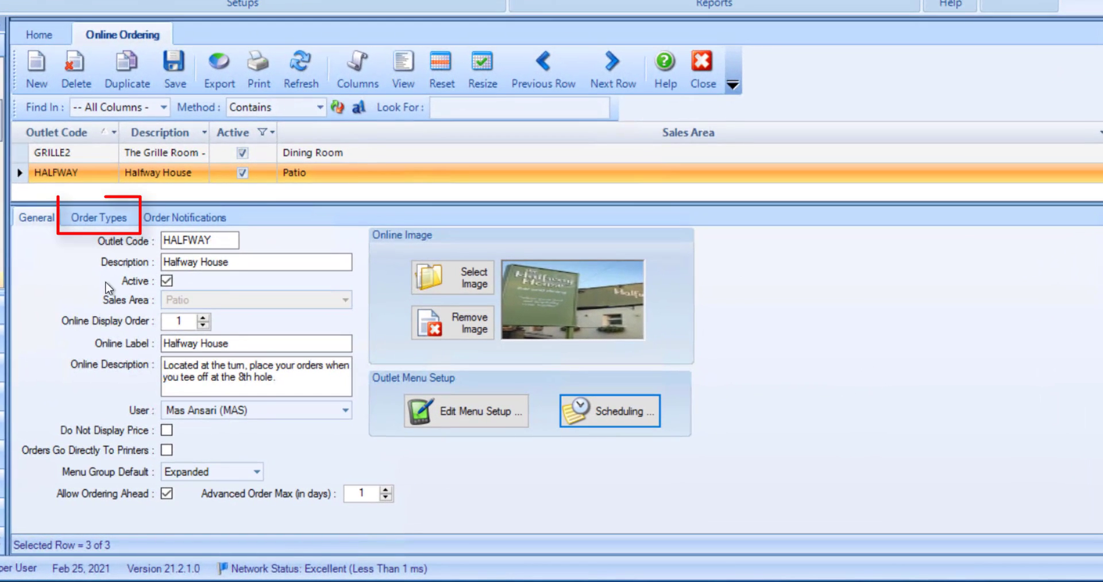
# Review the Halfway House order types and its order notification settings for staff, members and email.
pyautogui.click(104, 222)
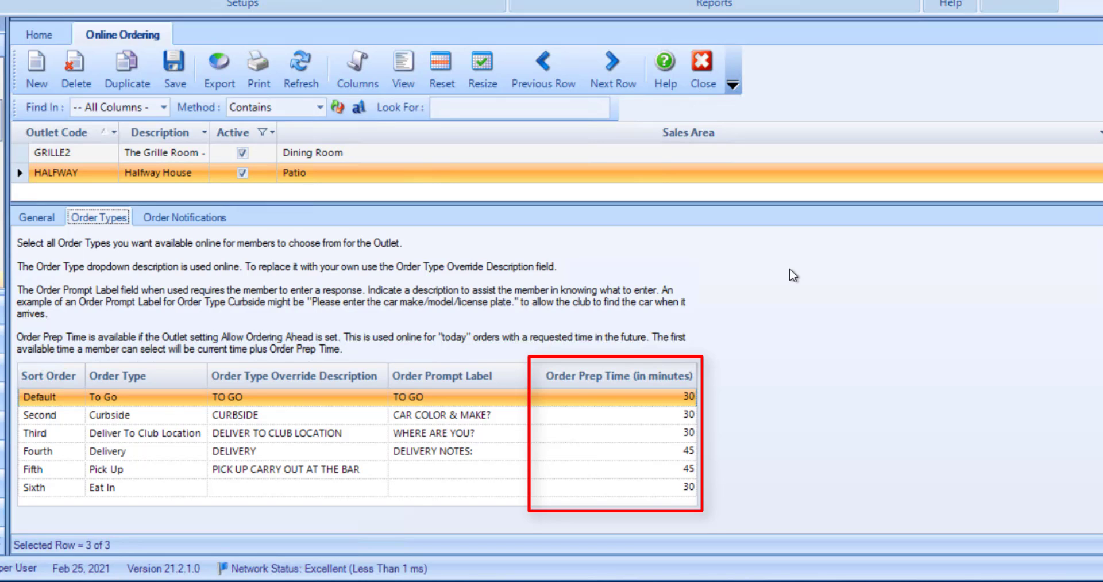
pyautogui.click(186, 218)
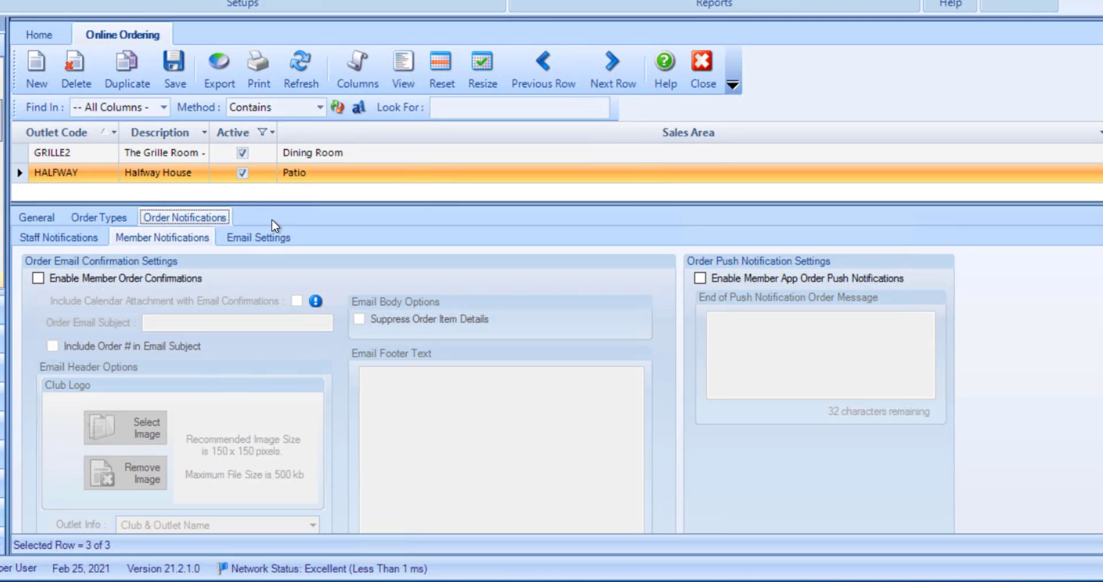
pyautogui.click(94, 235)
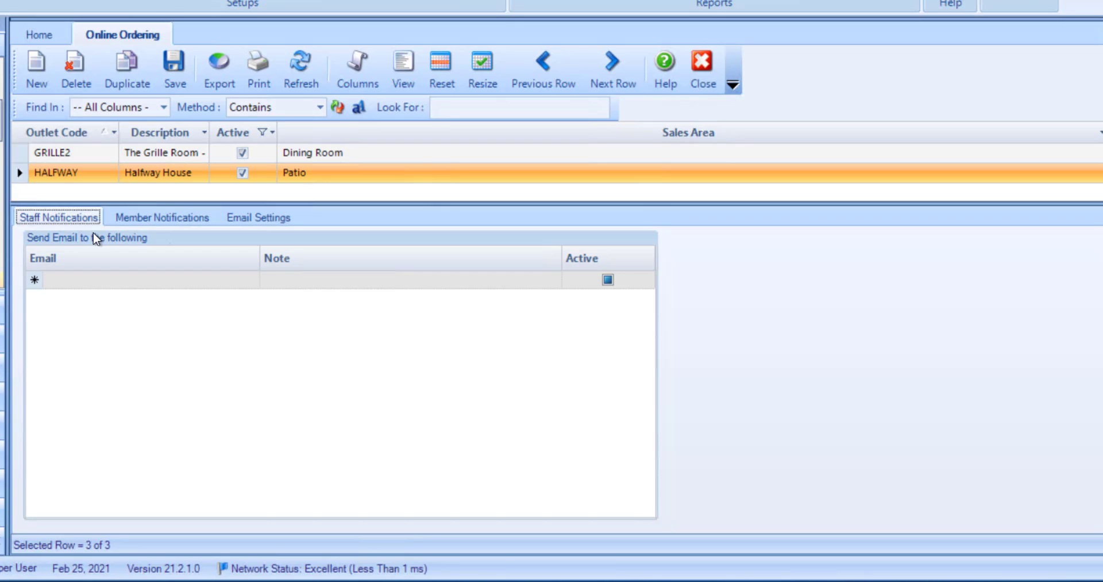
pyautogui.click(178, 220)
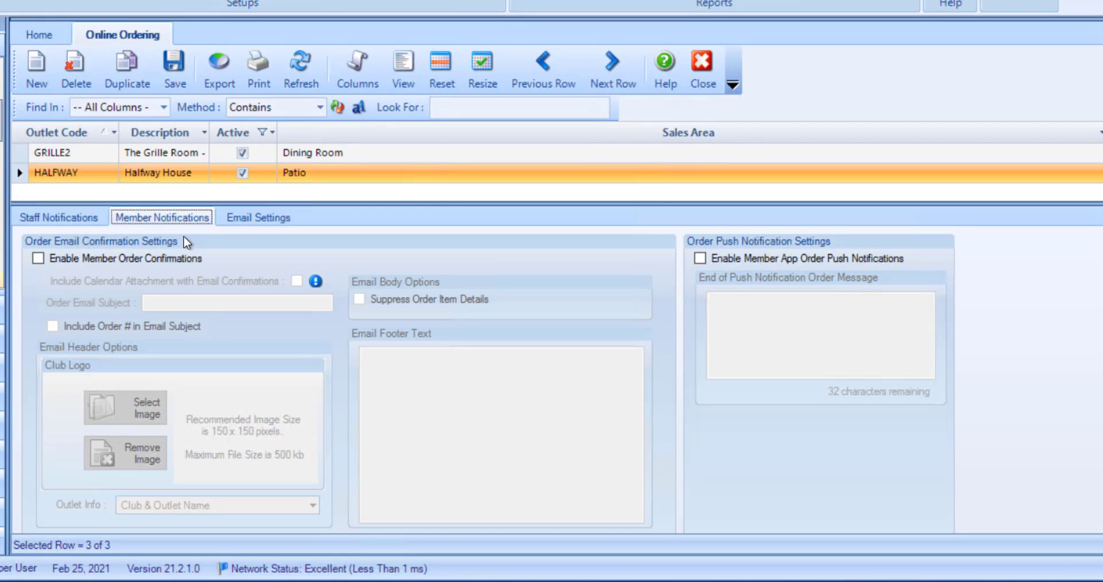
pyautogui.click(230, 217)
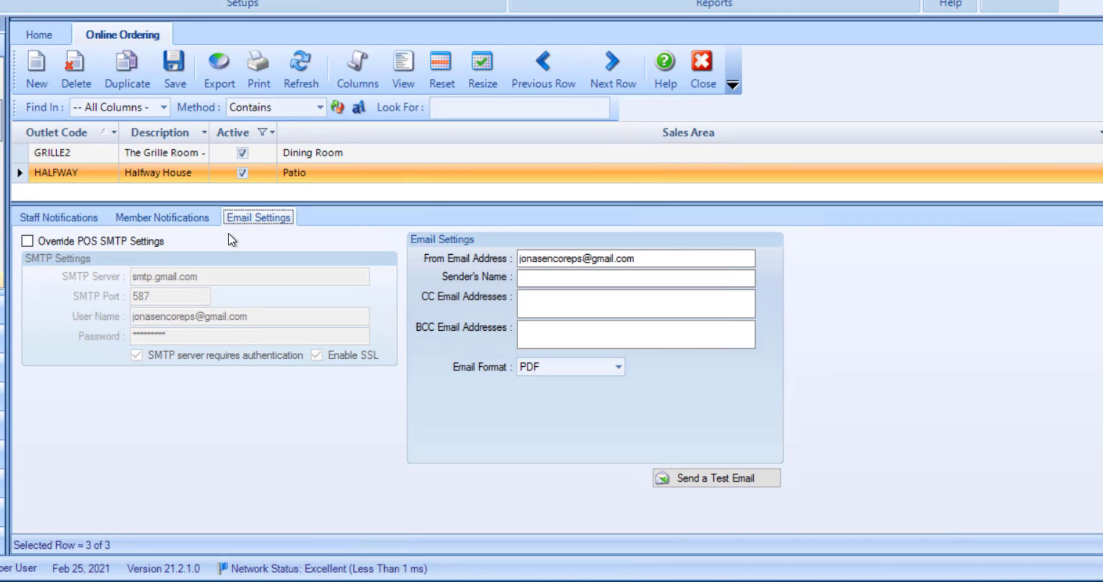